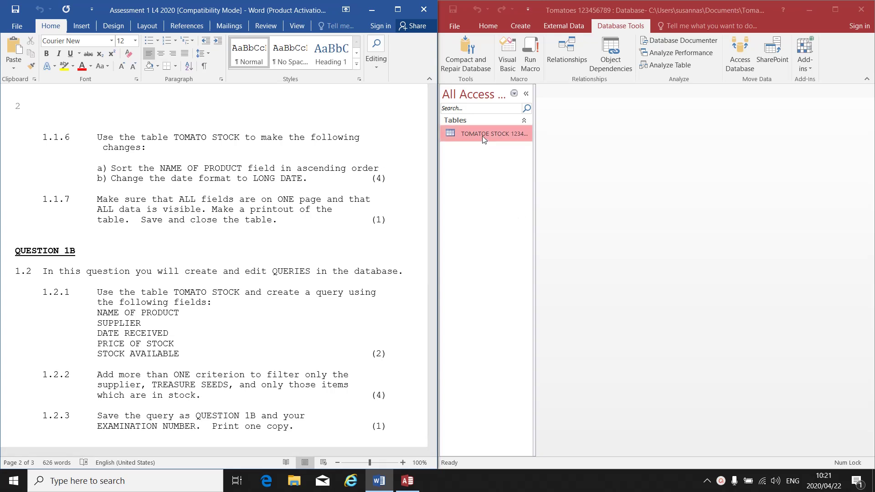
# Open the TOMATOE STOCK table and scroll right to STOCK AVAILABLE, then back to the first columns
pyautogui.doubleClick(482, 136)
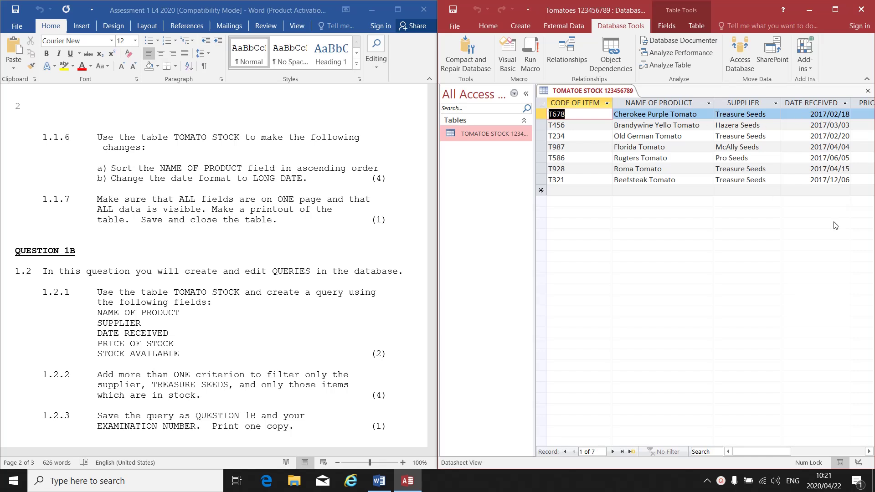
pyautogui.click(868, 452)
pyautogui.click(868, 452)
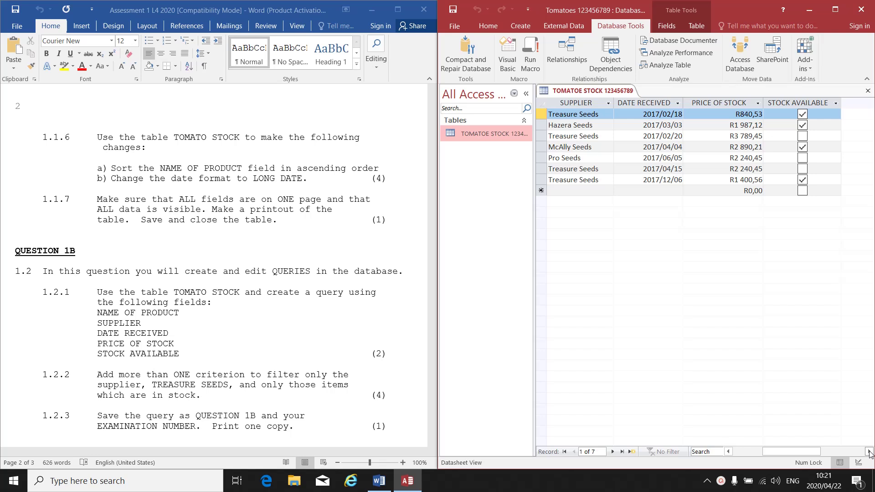
pyautogui.doubleClick(728, 452)
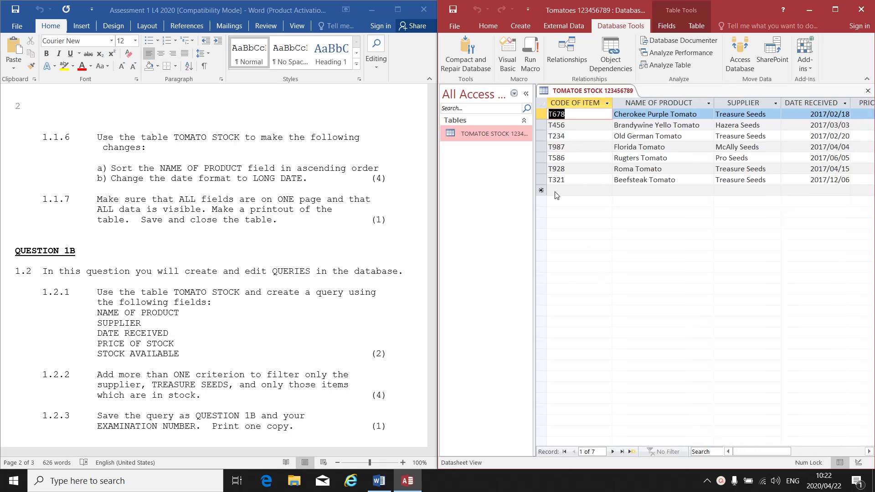
# Switch TOMATOE STOCK to Design View to check its six fields, then close the table
pyautogui.click(486, 30)
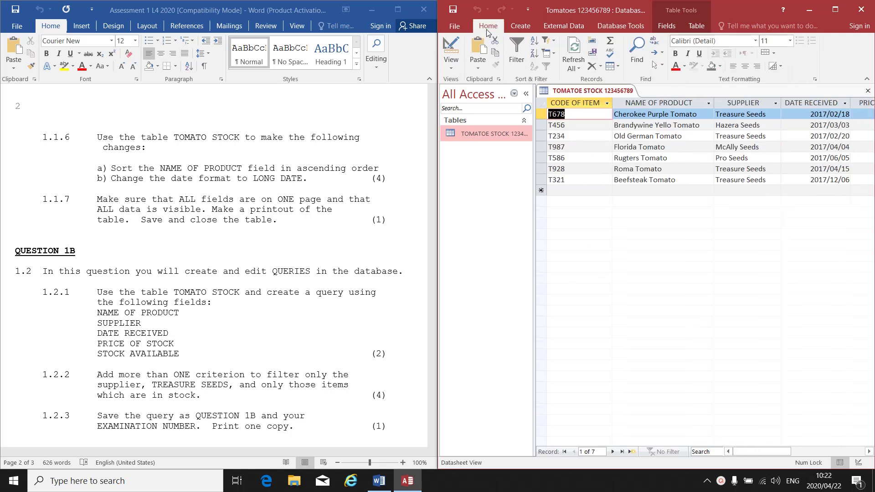
pyautogui.click(451, 67)
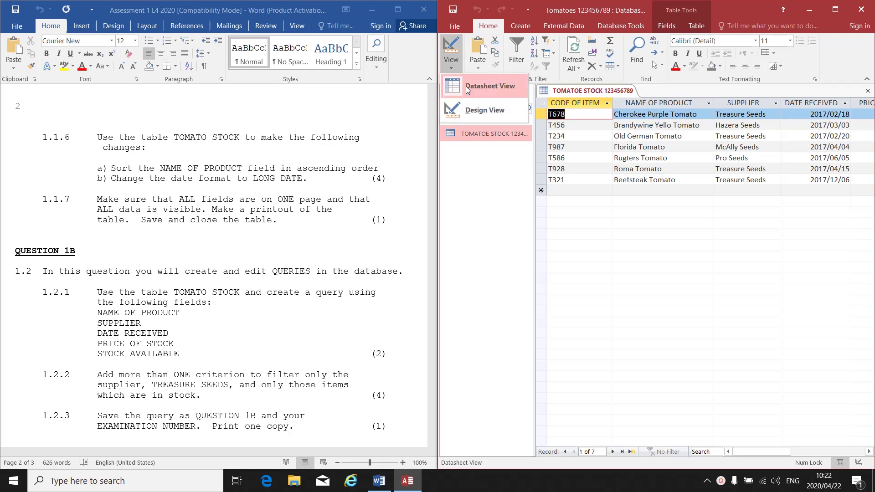
pyautogui.click(472, 108)
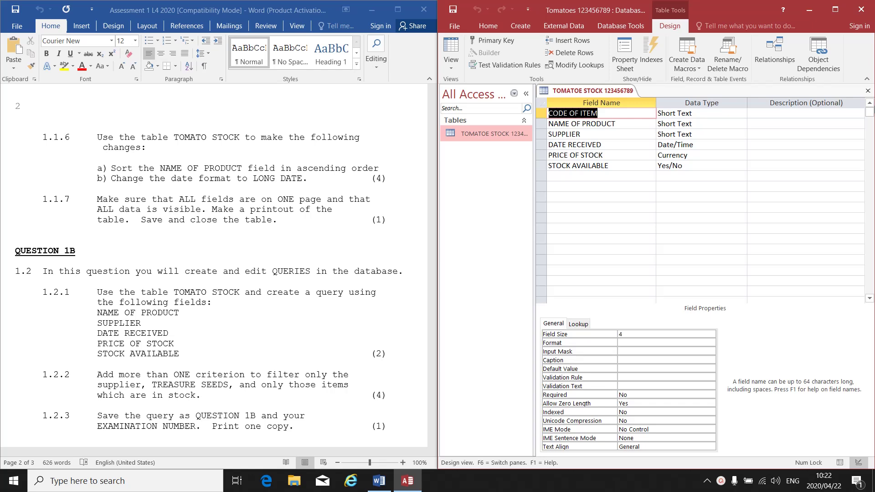
pyautogui.click(868, 90)
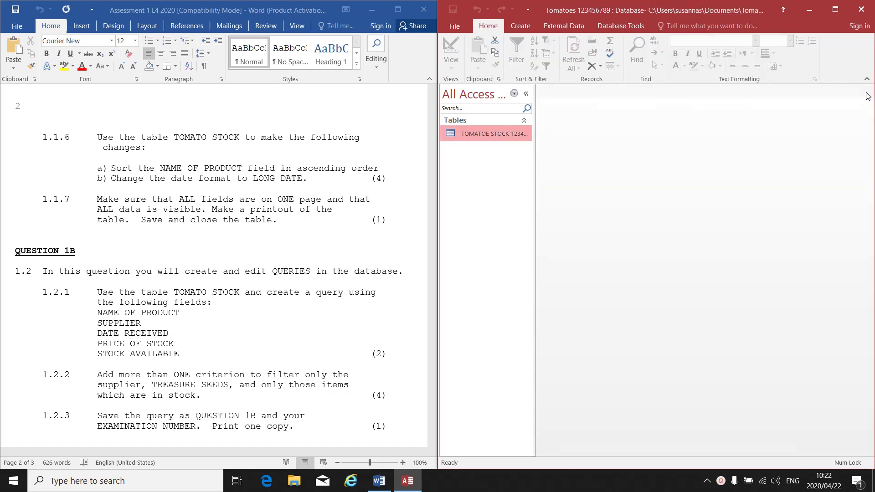
# Reopen TOMATOE STOCK and sort its records A to Z by NAME OF PRODUCT
pyautogui.doubleClick(507, 137)
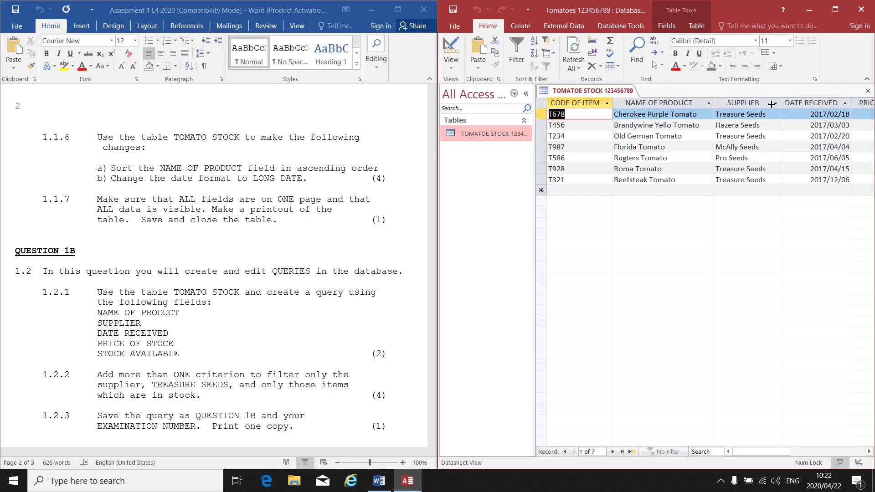
pyautogui.click(709, 104)
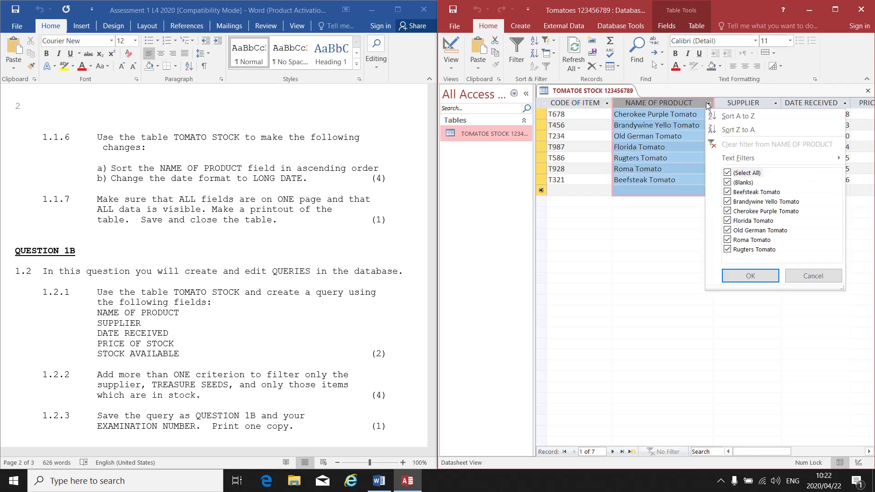
pyautogui.click(745, 117)
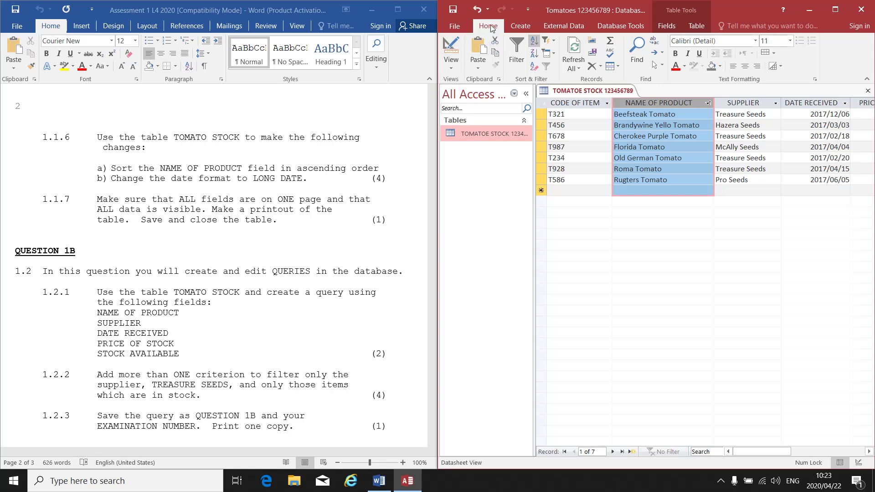
# In Design View, set DATE RECEIVED's Format to Long Date and save the design when closing
pyautogui.click(452, 66)
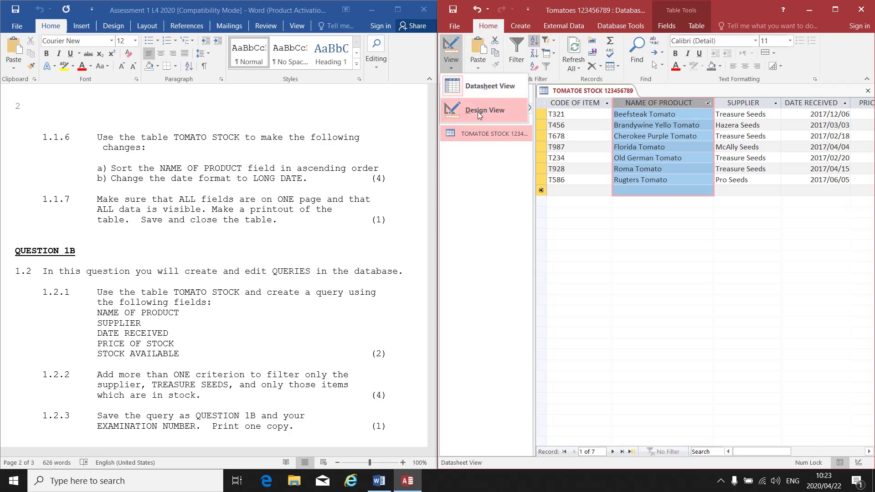
pyautogui.click(478, 110)
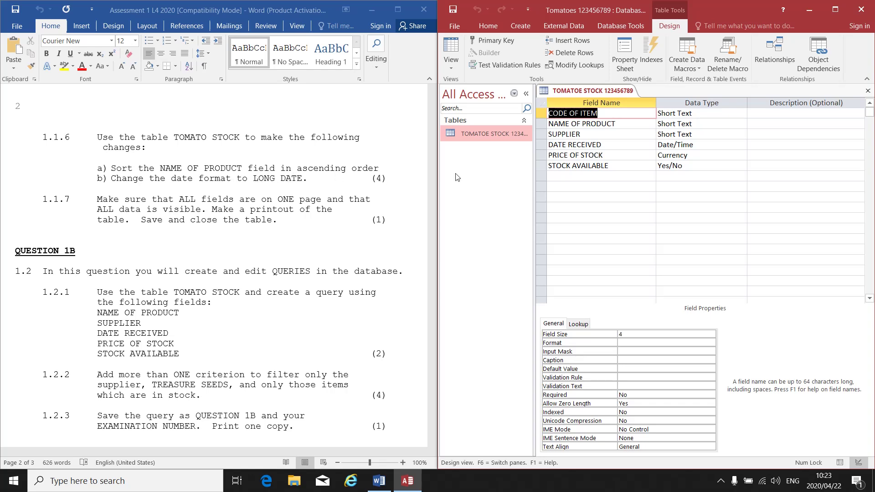
pyautogui.click(701, 144)
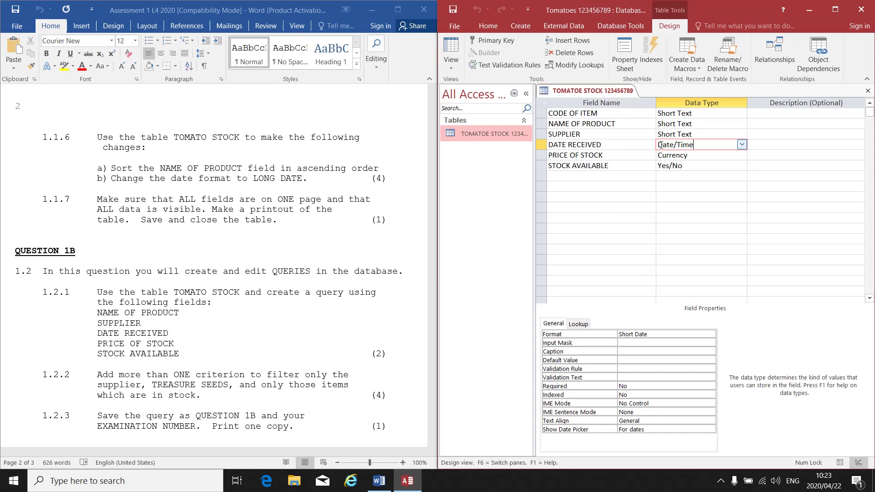
pyautogui.click(651, 331)
pyautogui.click(711, 334)
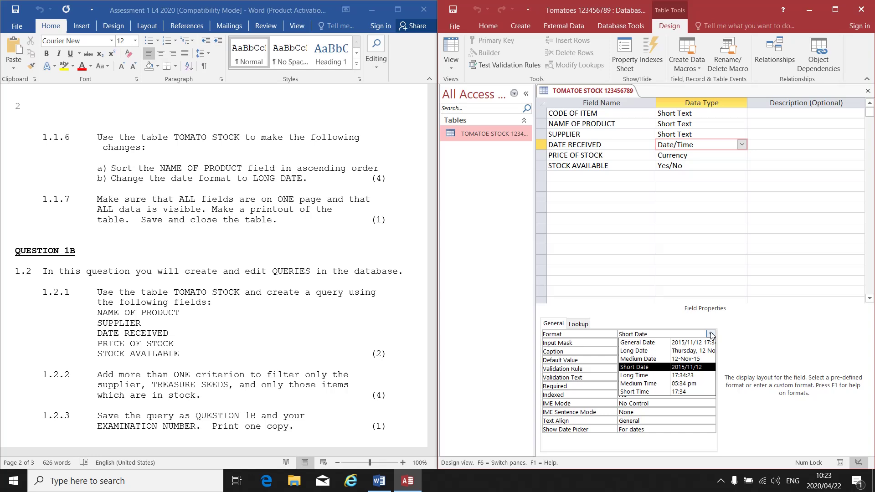
pyautogui.click(647, 351)
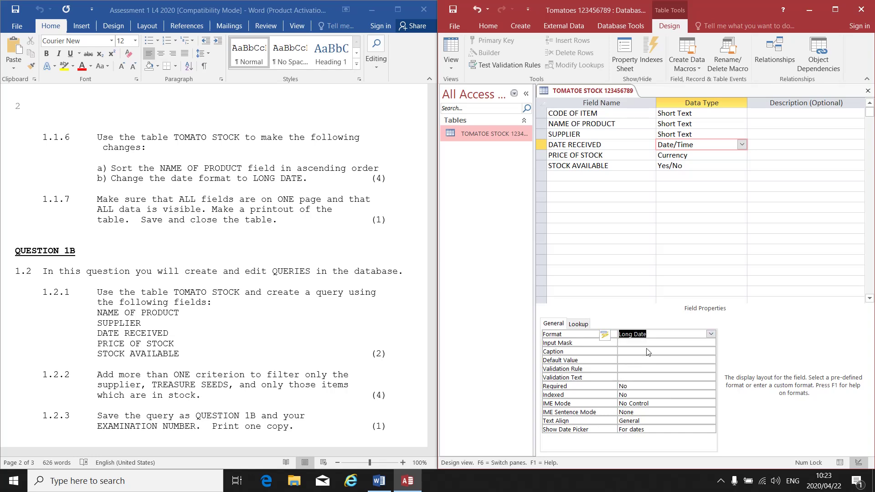
pyautogui.click(868, 91)
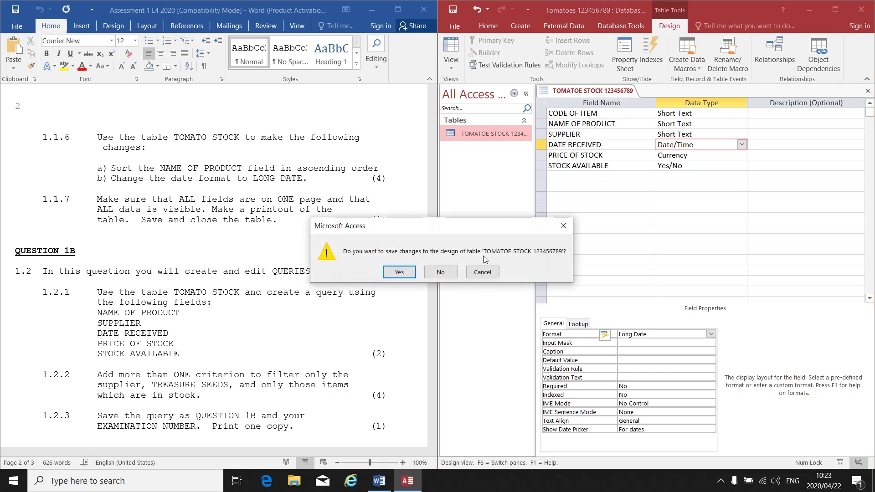
pyautogui.click(399, 272)
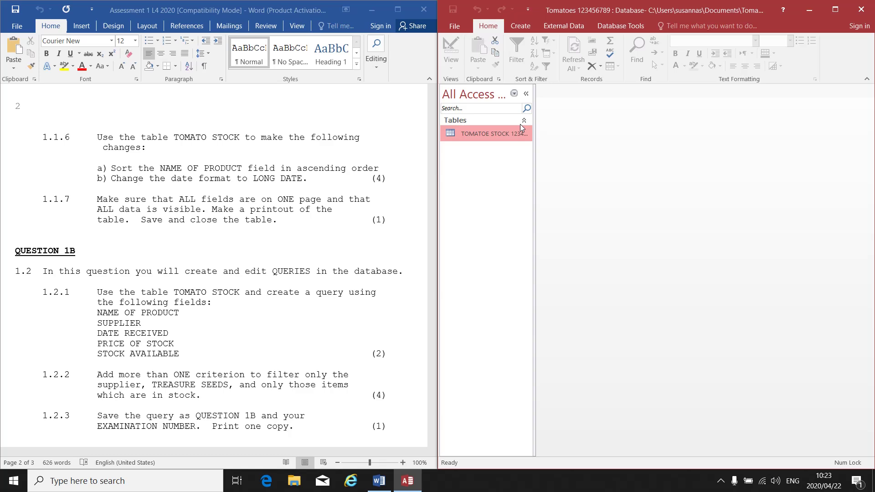
# Reopen TOMATOE STOCK maximized and widen the DATE RECEIVED column so the long dates show fully
pyautogui.doubleClick(512, 136)
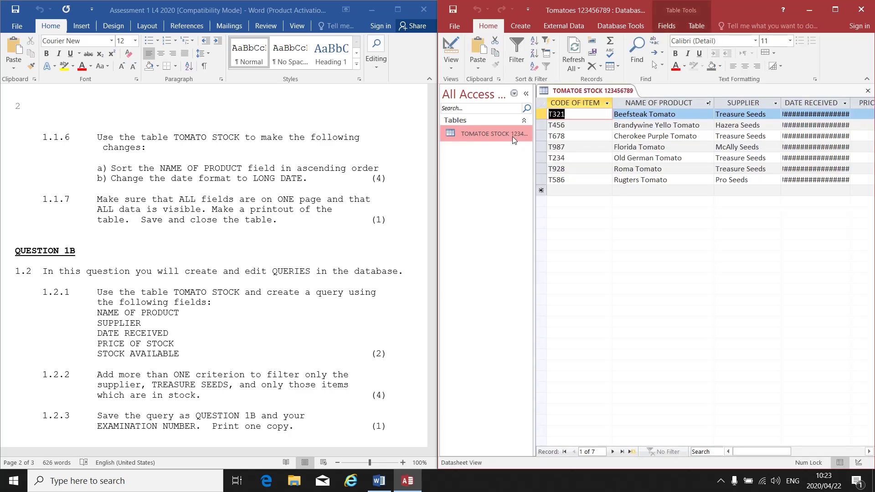
pyautogui.click(376, 8)
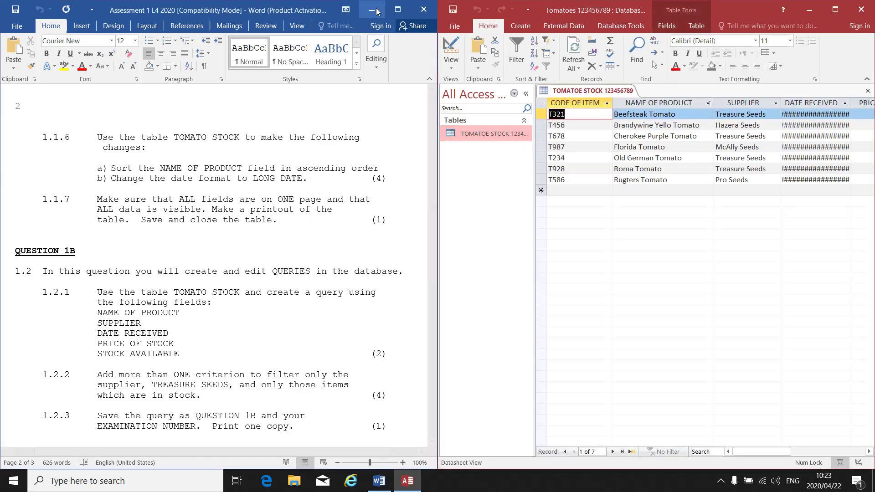
pyautogui.click(835, 7)
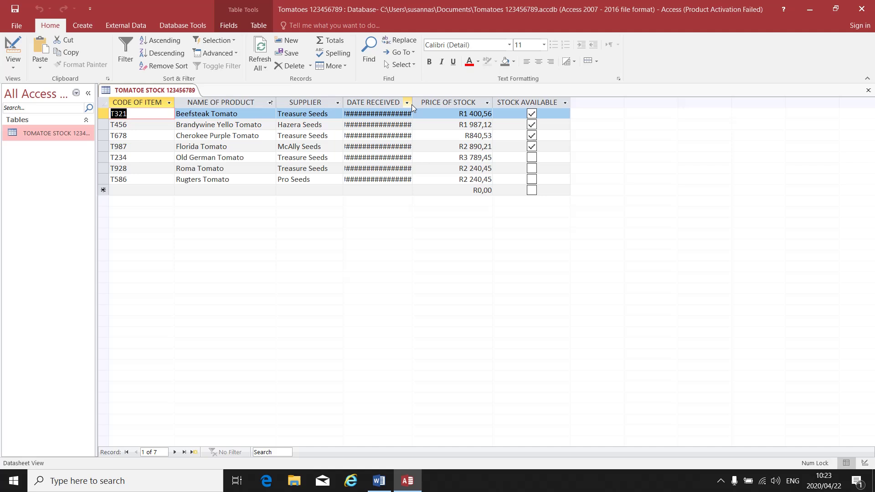
pyautogui.moveTo(413, 103); pyautogui.dragTo(450, 104)
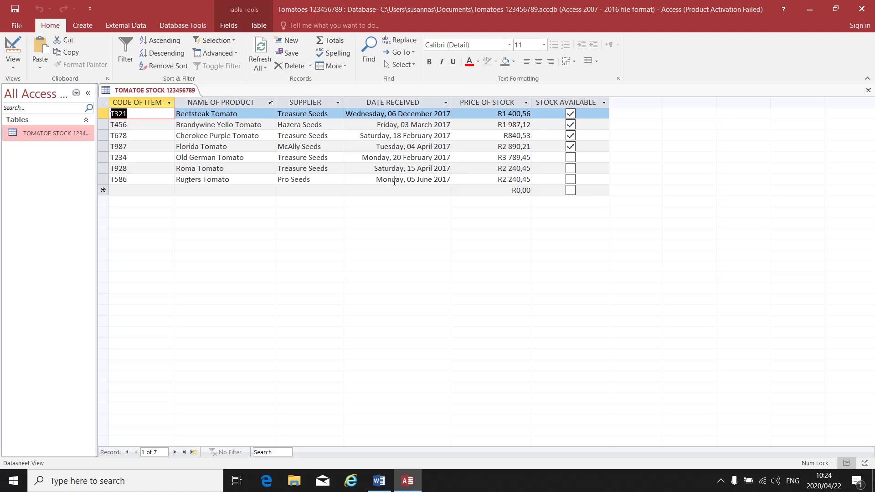
pyautogui.click(379, 481)
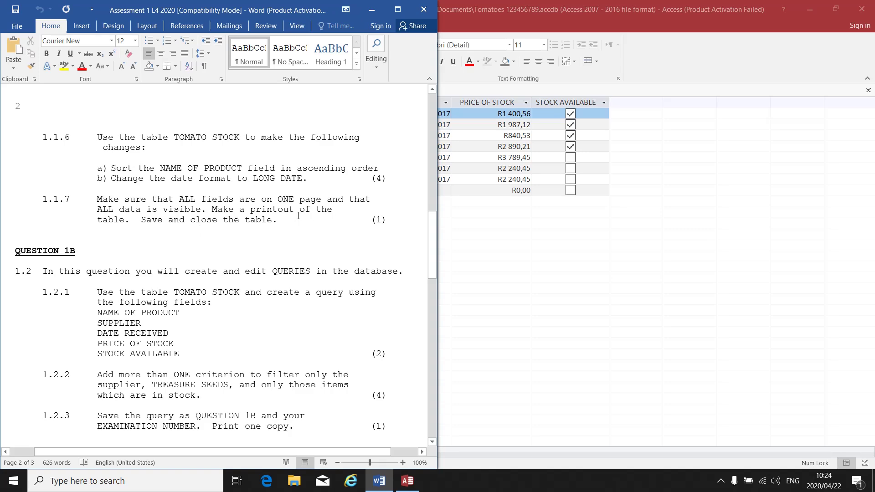
# Show TOMATOE STOCK in Print Preview and switch the page to Landscape orientation
pyautogui.click(372, 9)
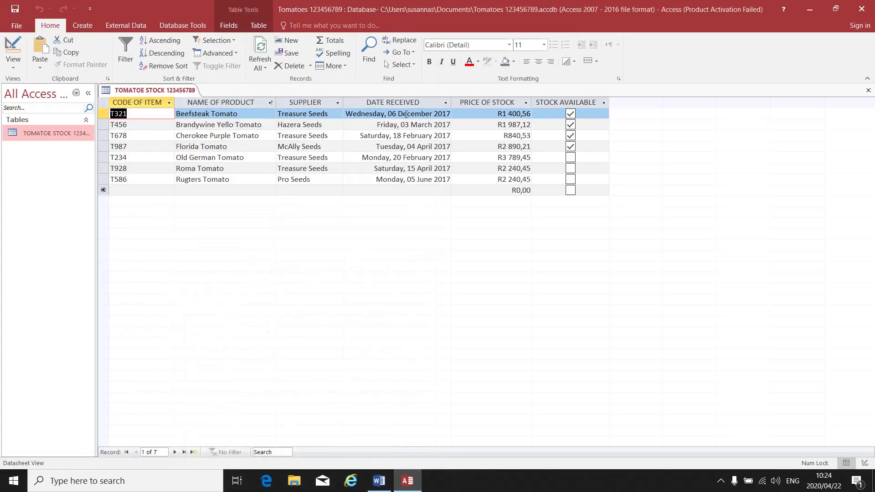
pyautogui.click(16, 26)
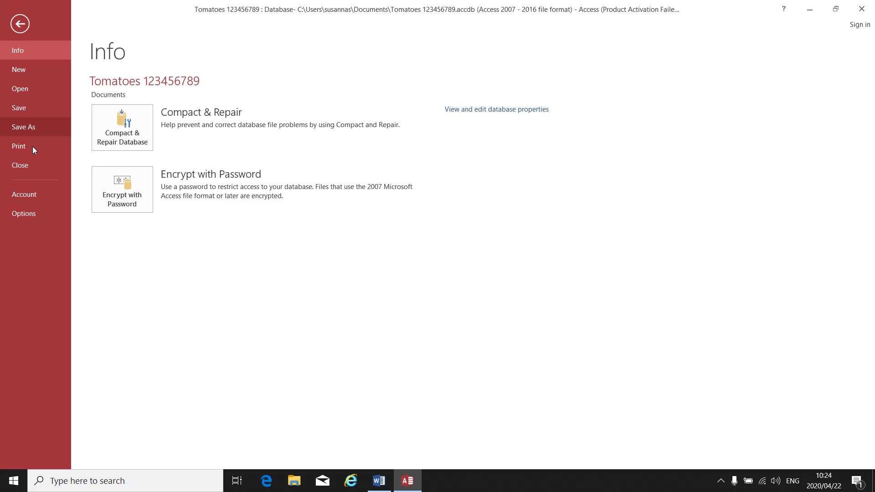
pyautogui.click(33, 149)
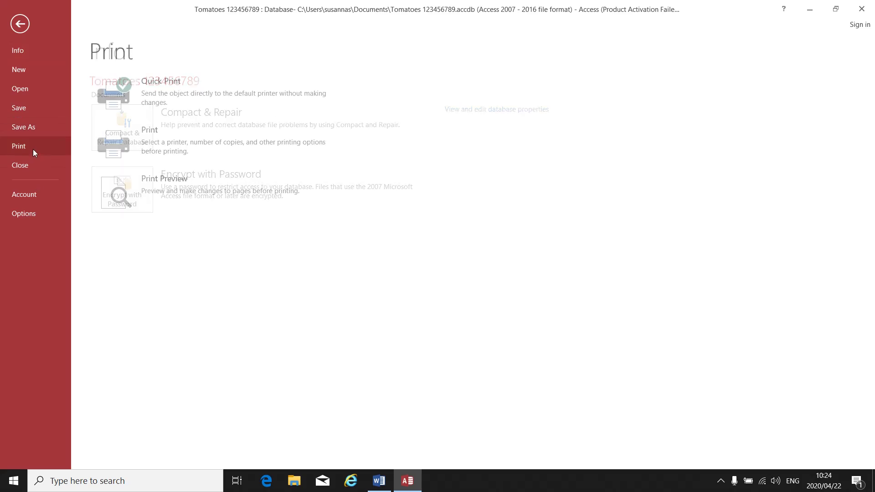
pyautogui.click(145, 190)
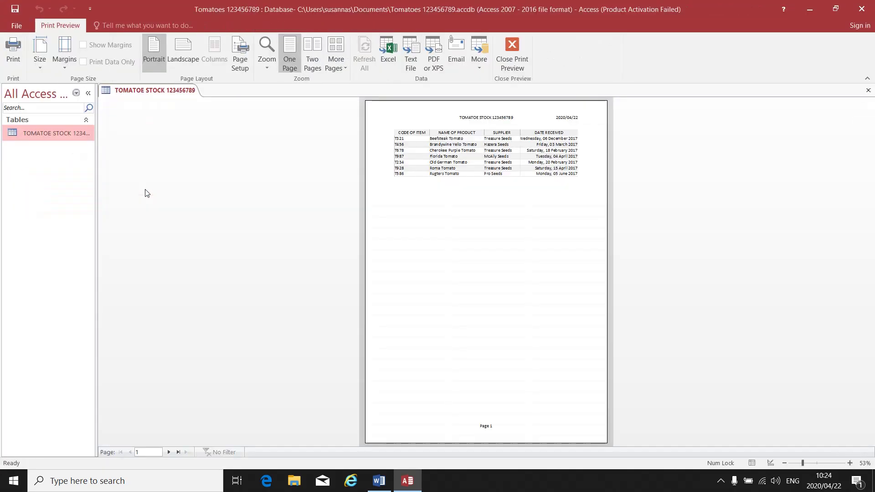
pyautogui.click(186, 56)
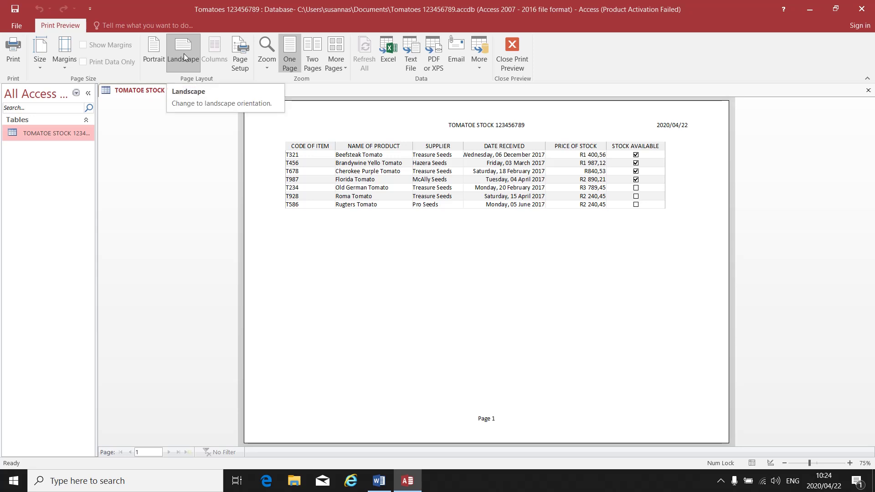
# Close Print Preview and switch TOMATOE STOCK to Design View
pyautogui.click(521, 60)
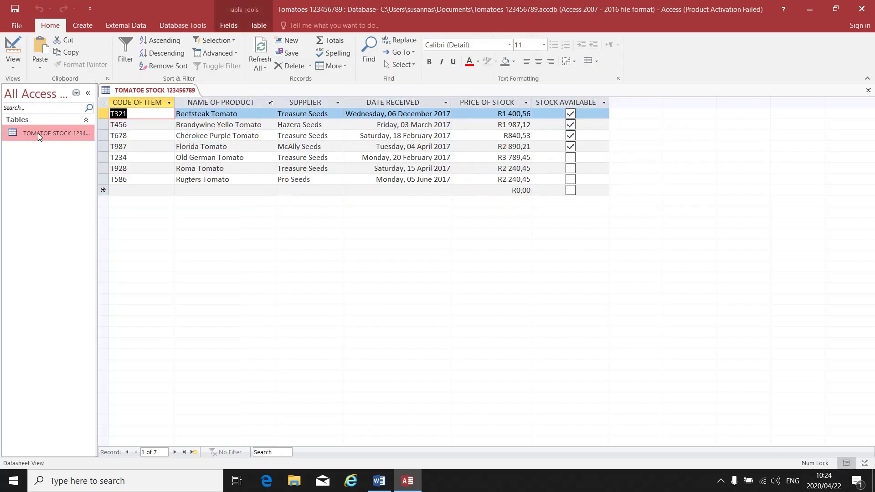
pyautogui.click(12, 69)
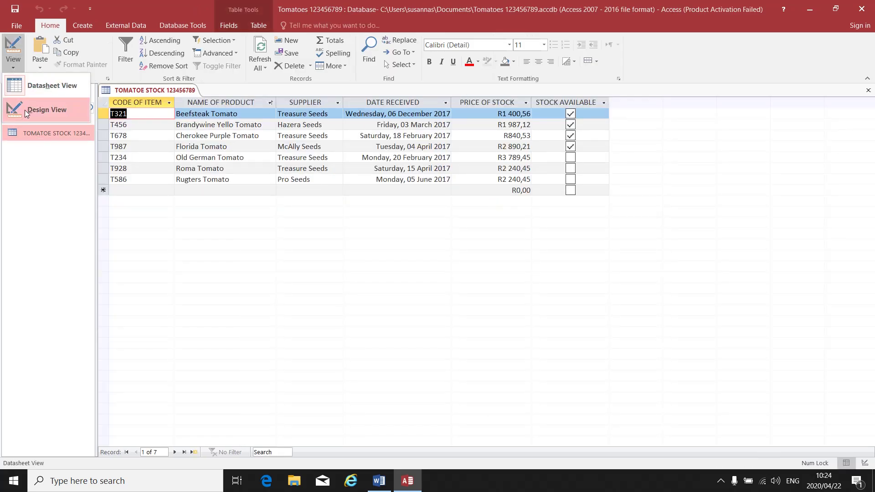
pyautogui.click(45, 109)
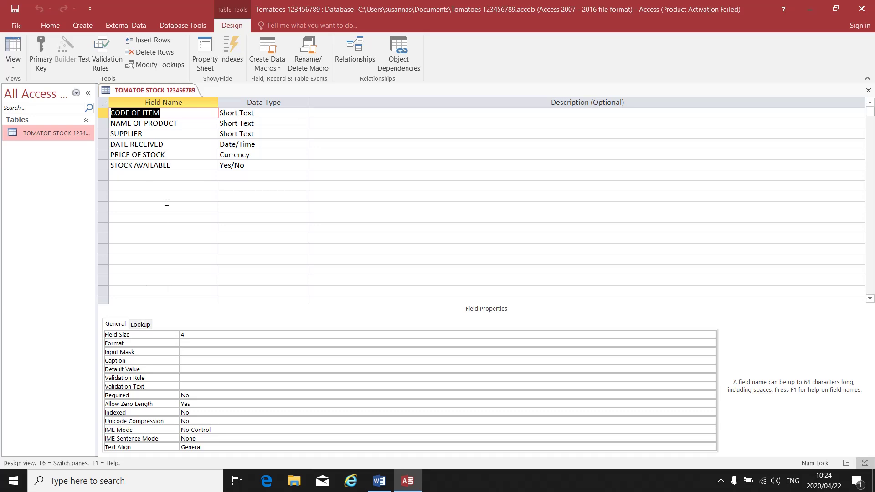
# Select the SUPPLIER field row to display its field size of 15
pyautogui.click(119, 178)
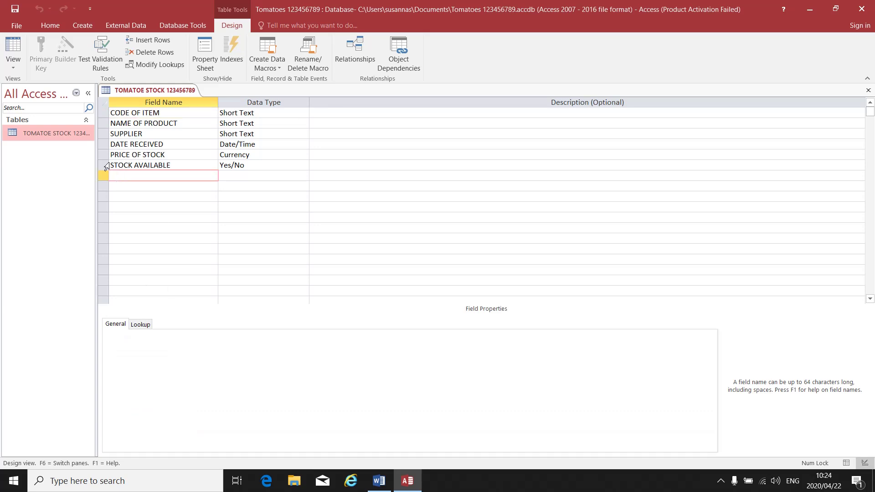
pyautogui.click(104, 134)
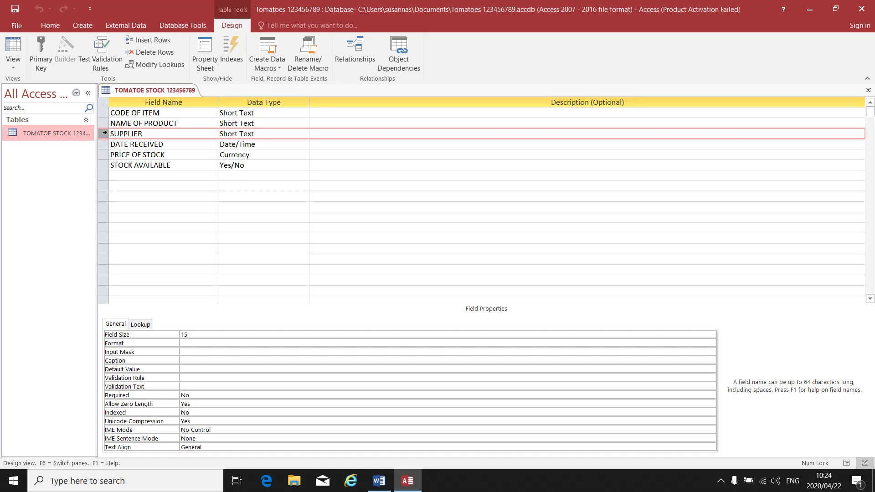
pyautogui.click(135, 177)
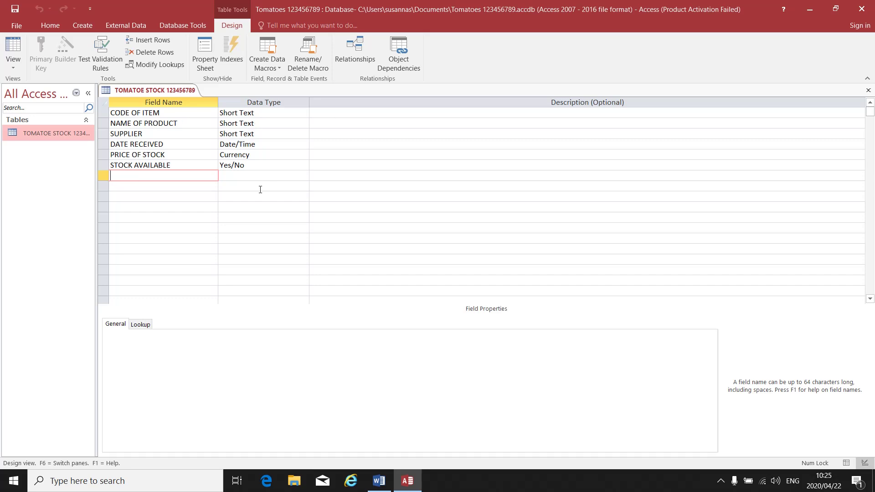
pyautogui.click(103, 134)
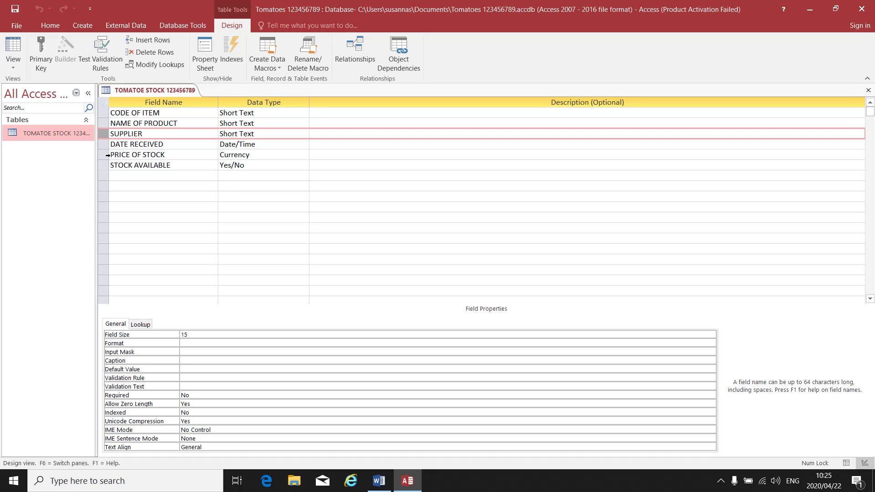
pyautogui.click(108, 155)
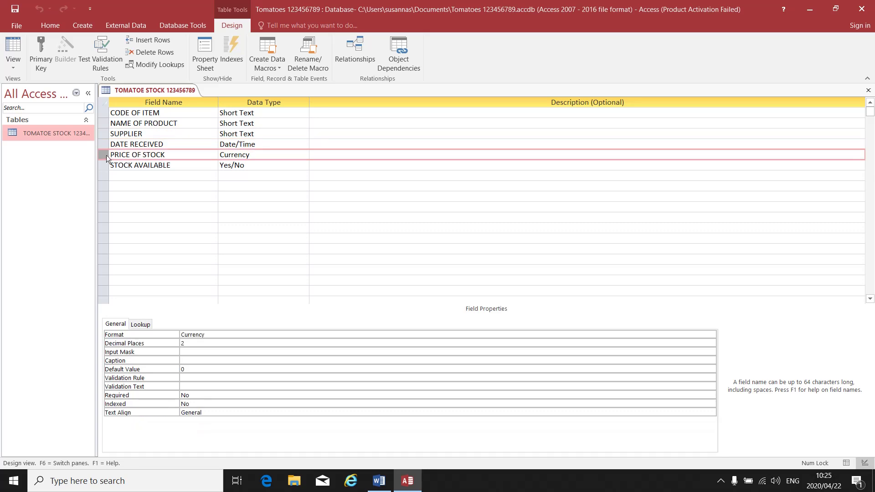
pyautogui.rightClick(108, 155)
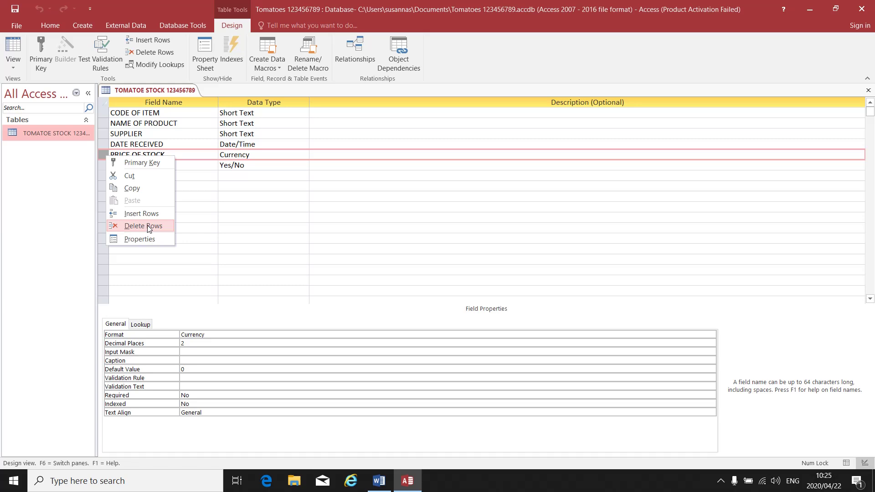
pyautogui.click(207, 208)
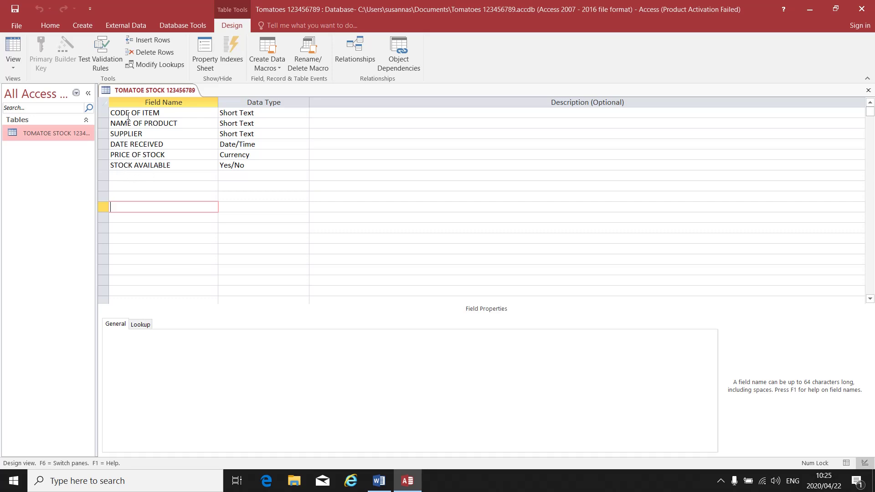
pyautogui.click(102, 134)
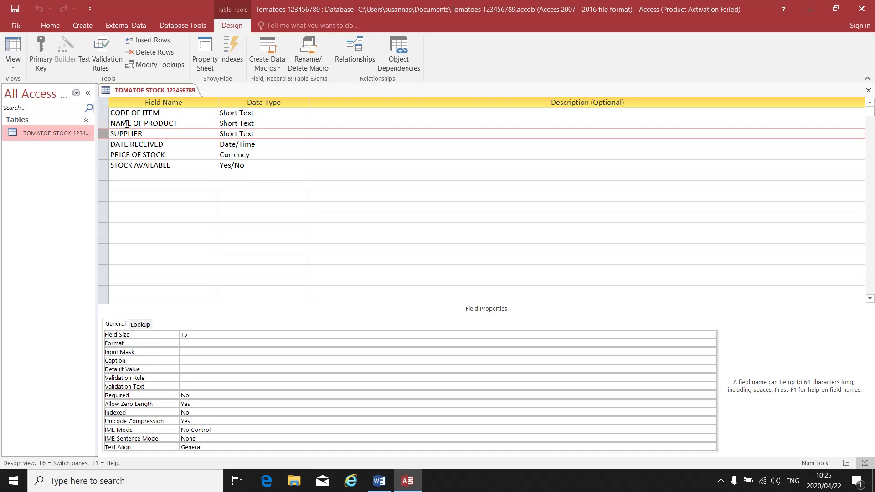
pyautogui.rightClick(102, 135)
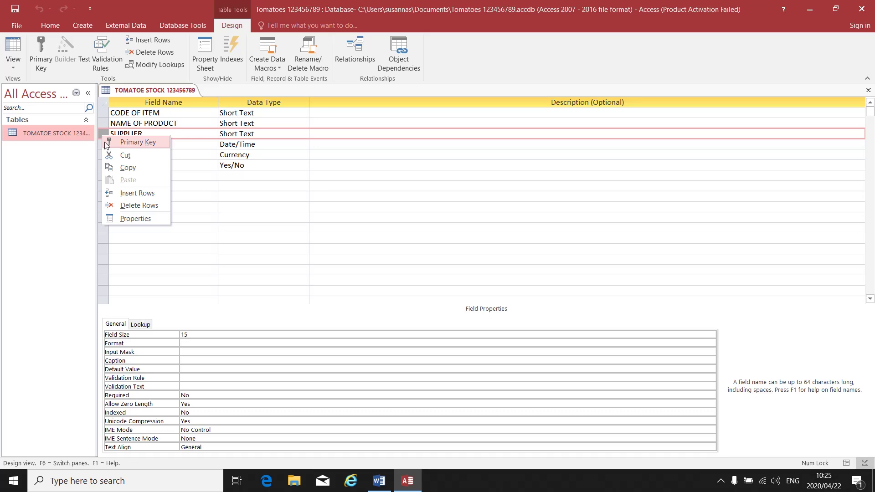
pyautogui.click(133, 195)
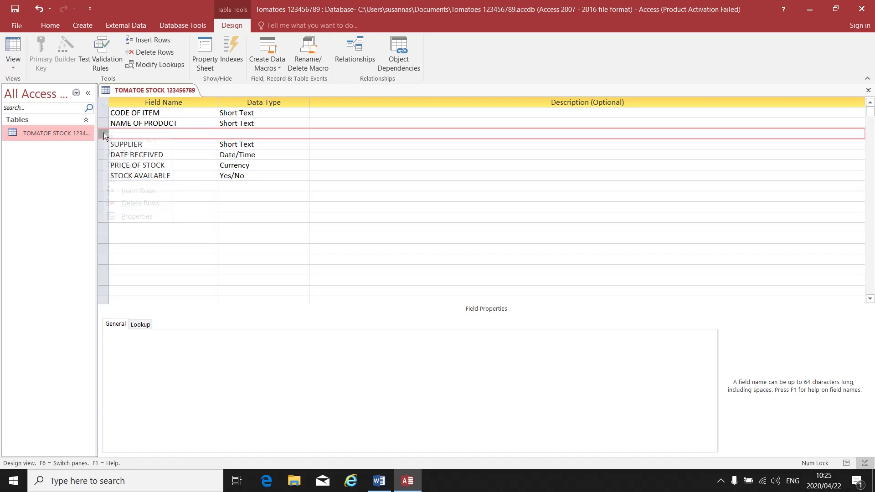
pyautogui.rightClick(103, 133)
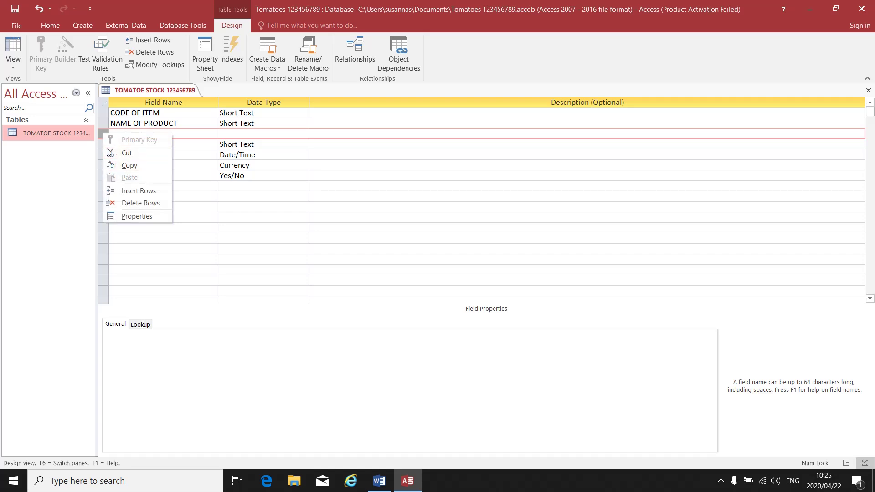
pyautogui.click(120, 206)
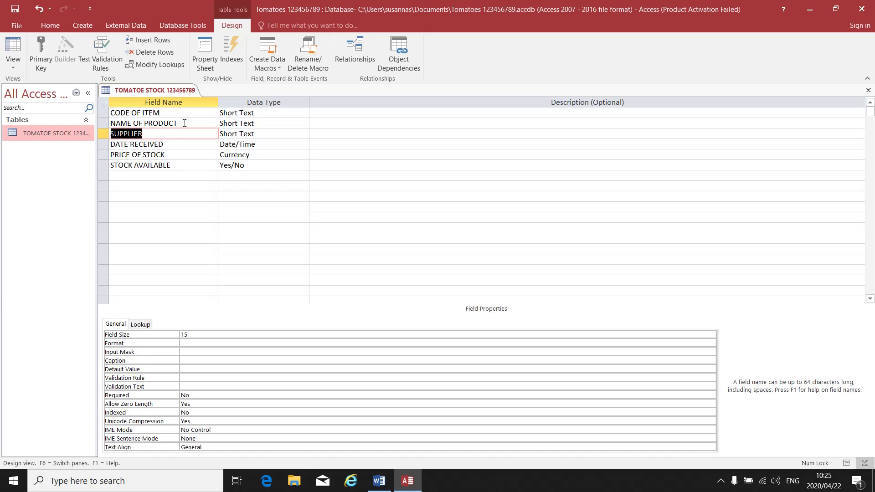
pyautogui.click(106, 124)
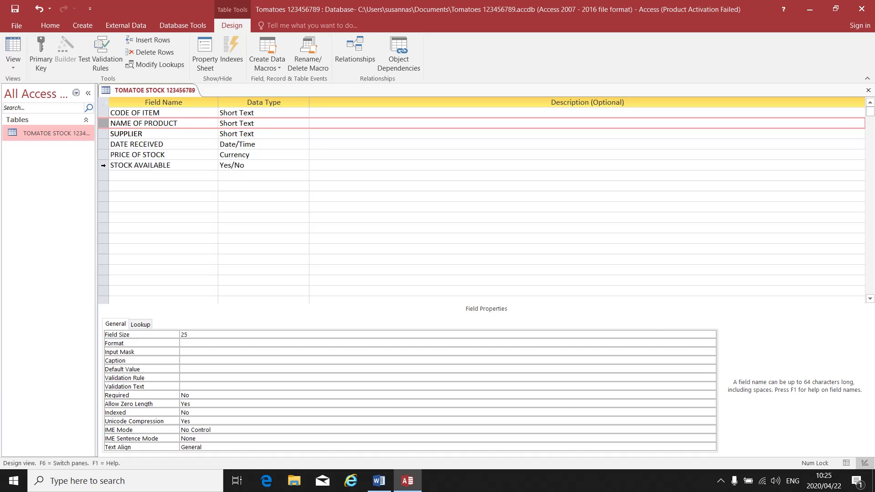
pyautogui.click(103, 165)
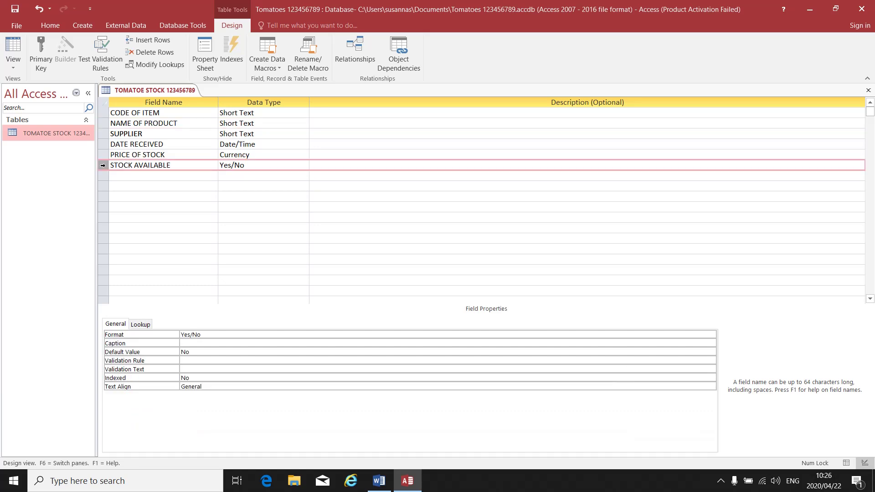
pyautogui.rightClick(102, 166)
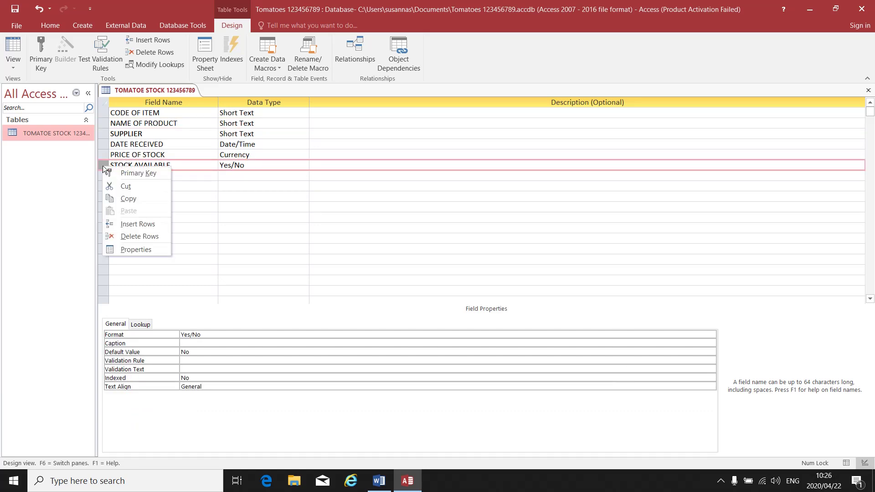
pyautogui.click(136, 228)
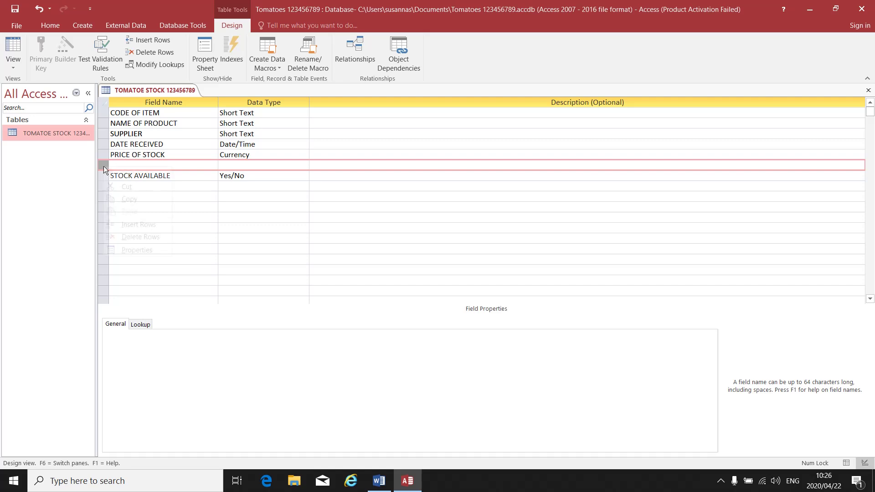
pyautogui.rightClick(103, 166)
pyautogui.click(137, 237)
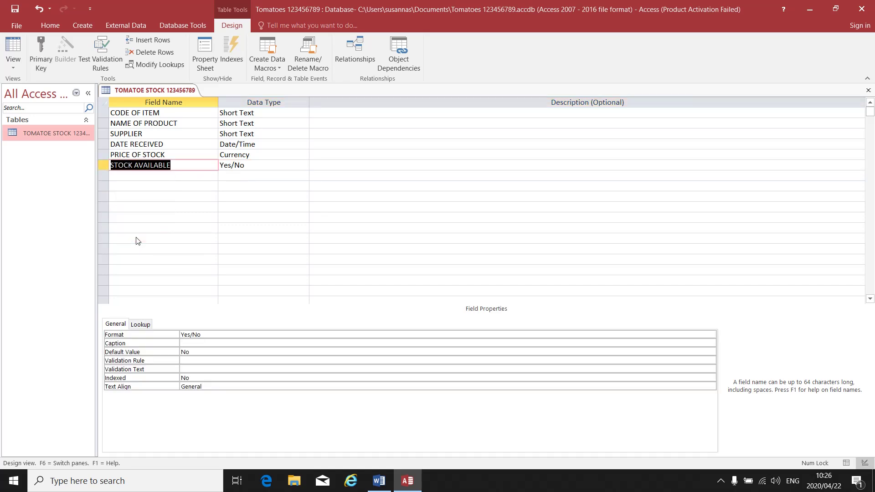
pyautogui.click(720, 481)
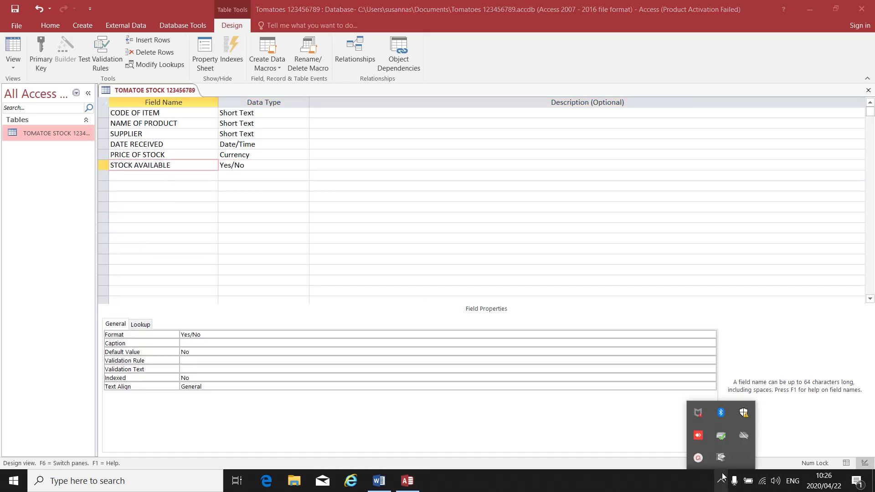